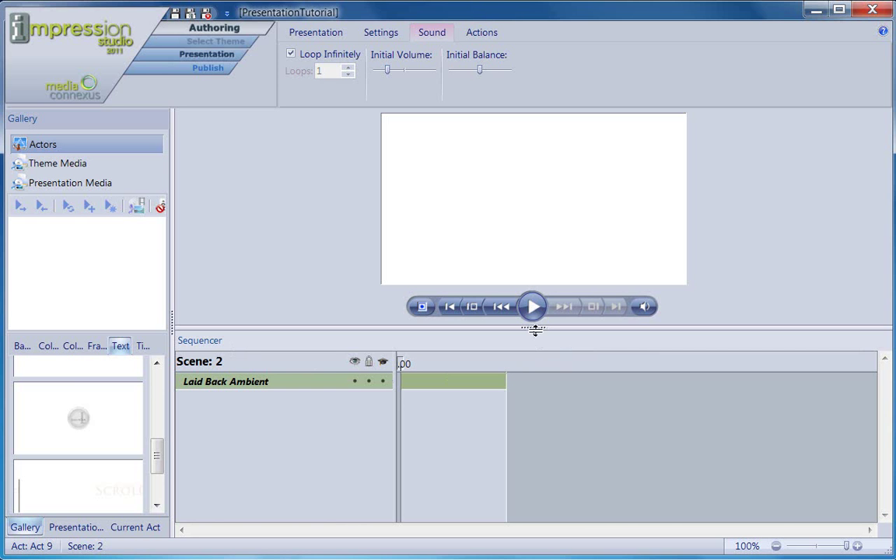
# Add the Logo Medallion actor to the upper right of the stage and the Background actor to its center
pyautogui.moveTo(534, 329); pyautogui.dragTo(524, 420)
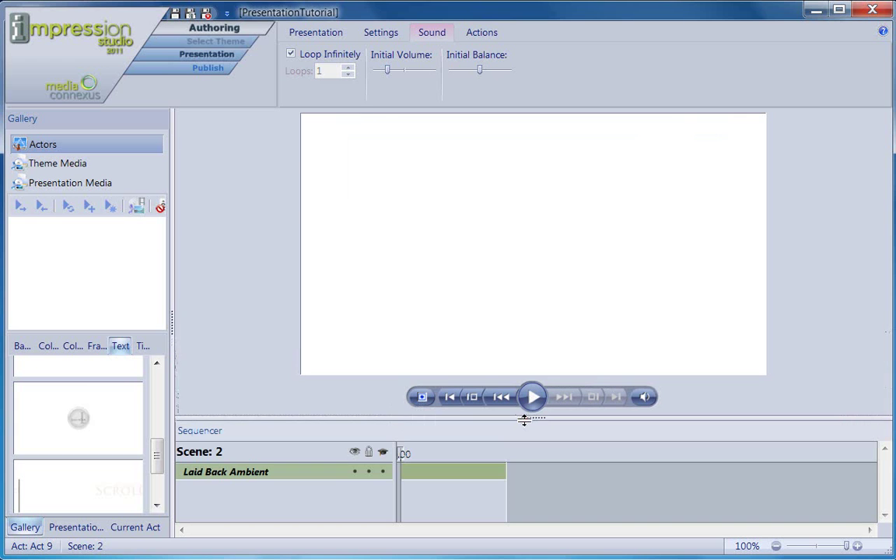
pyautogui.moveTo(78, 420); pyautogui.dragTo(697, 179)
pyautogui.click(28, 347)
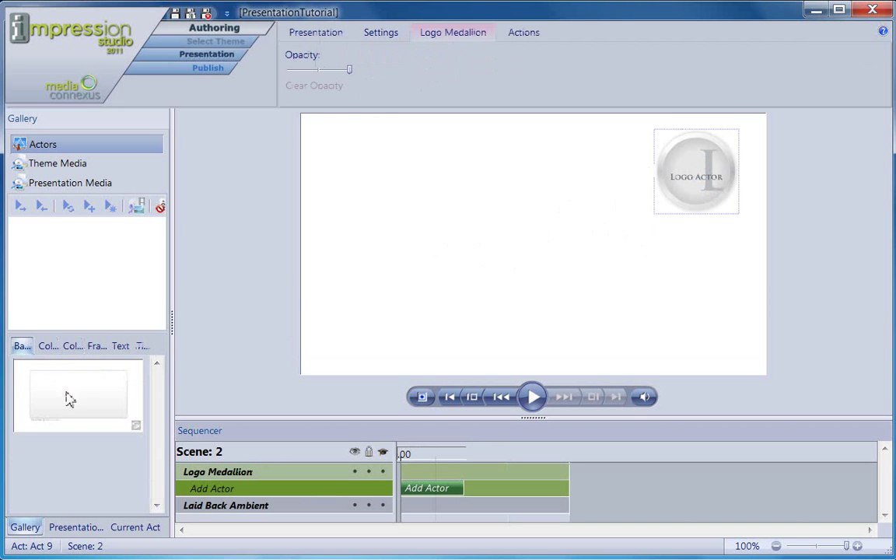
pyautogui.moveTo(68, 399); pyautogui.dragTo(538, 266)
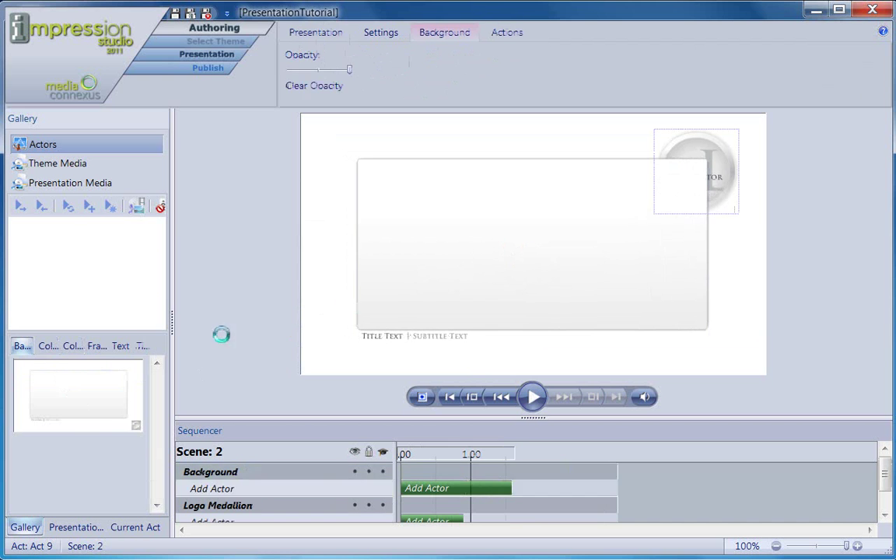
# Add the Colosseum Text Scroller With Background actor to the stage and nudge it slightly to the right
pyautogui.click(48, 346)
pyautogui.moveTo(75, 474); pyautogui.dragTo(537, 286)
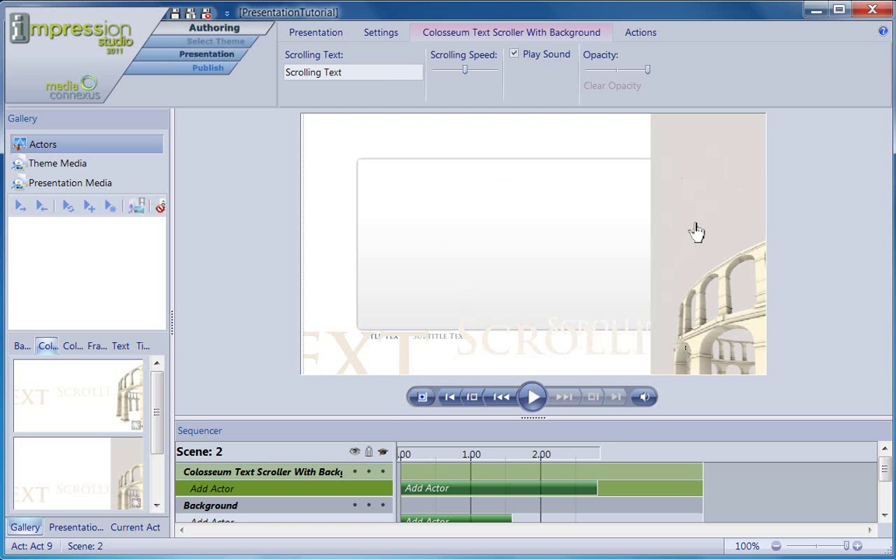
pyautogui.moveTo(696, 232); pyautogui.dragTo(690, 170)
# Send the Colosseum text scroller behind all other actors, and bring it back to the front
pyautogui.rightClick(698, 174)
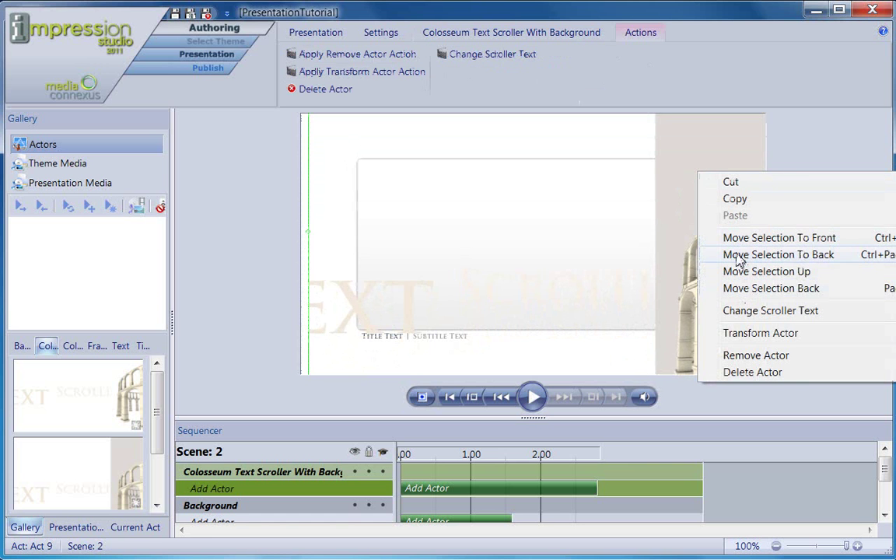
pyautogui.click(739, 261)
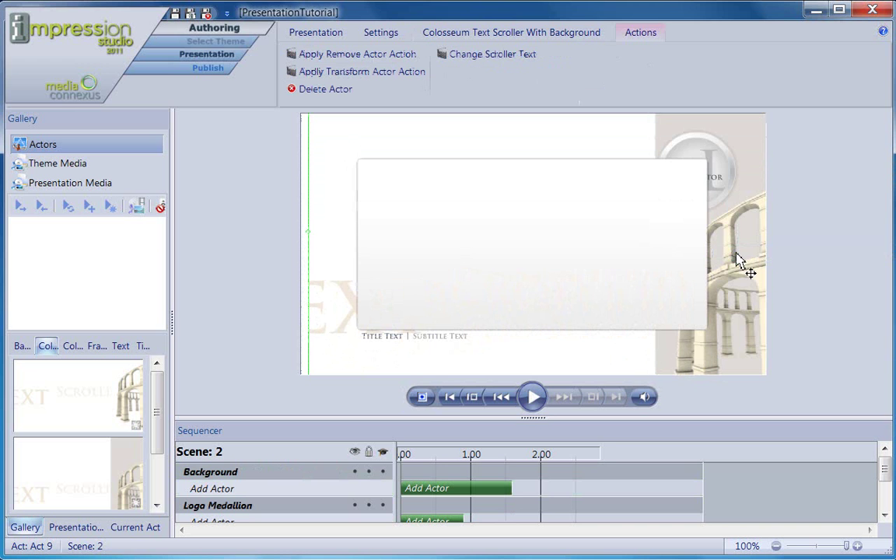
pyautogui.rightClick(739, 261)
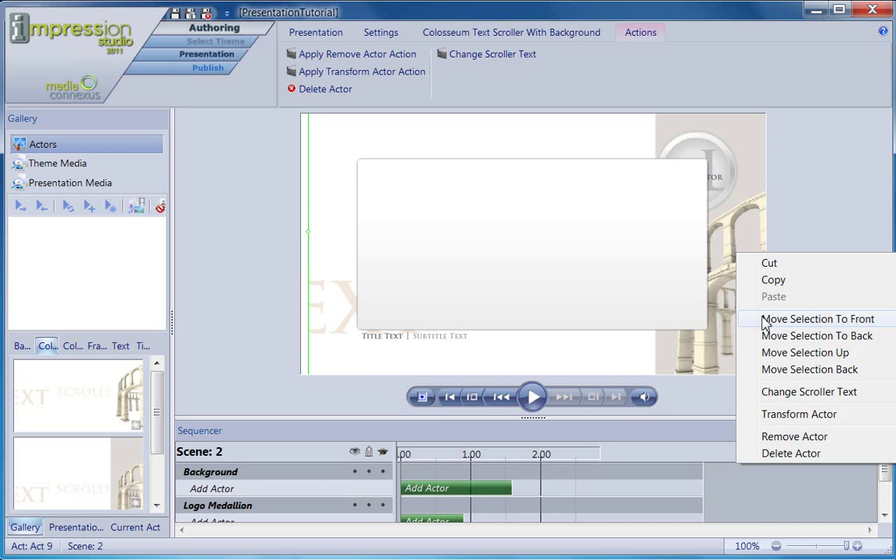
pyautogui.click(801, 318)
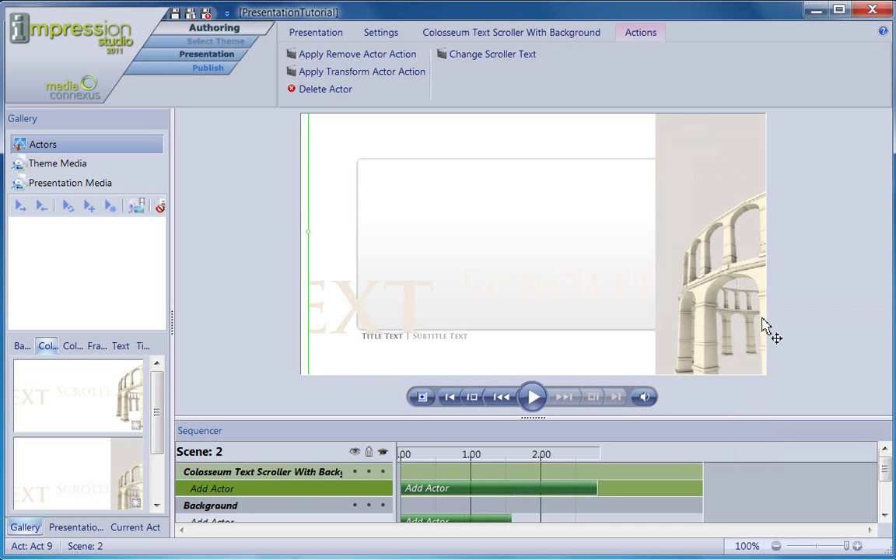
# Move the Colosseum text scroller one level back in the stacking order and one level up again
pyautogui.rightClick(717, 277)
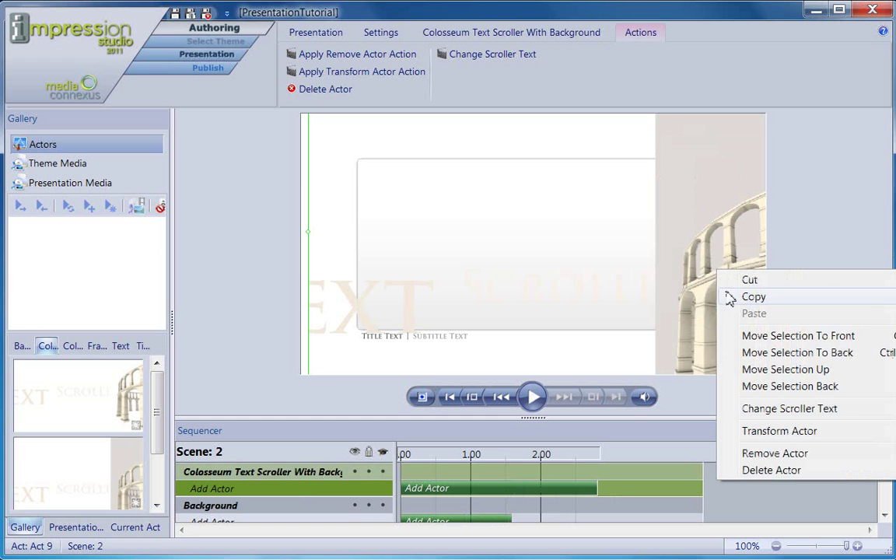
pyautogui.click(766, 386)
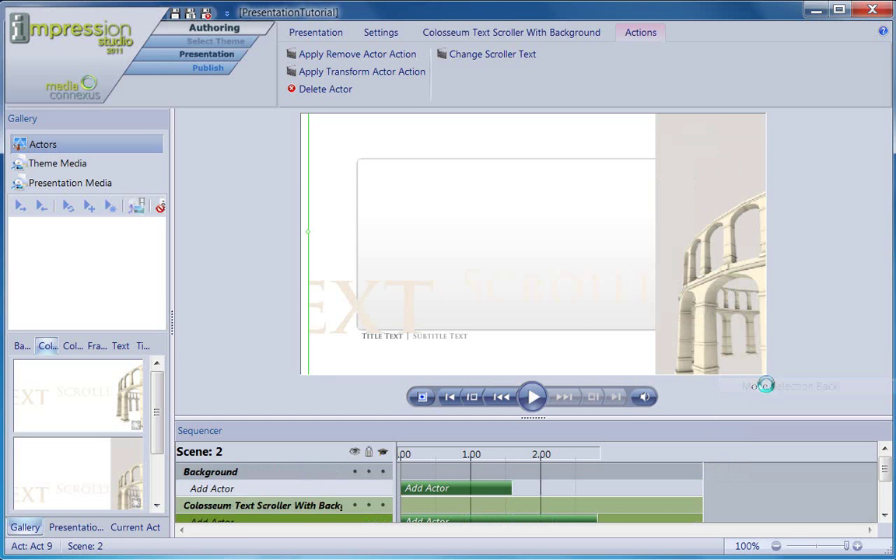
pyautogui.rightClick(721, 262)
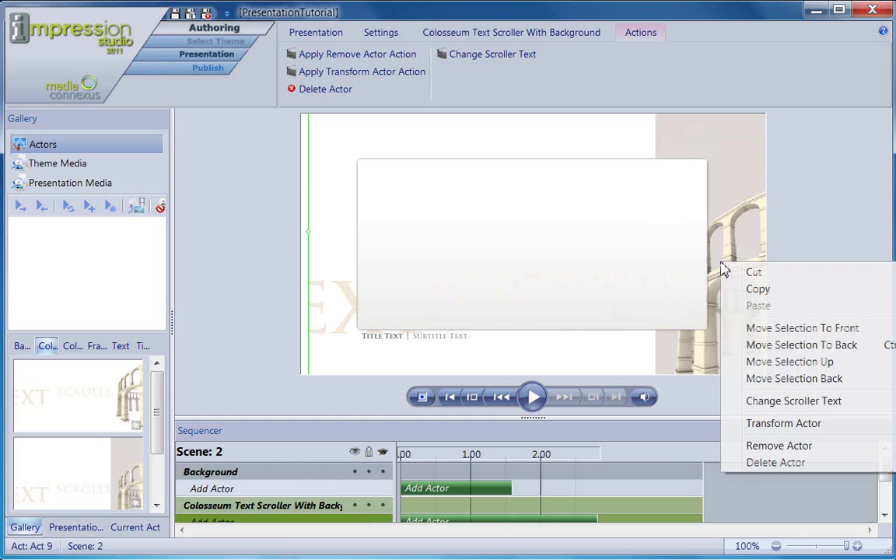
pyautogui.click(789, 362)
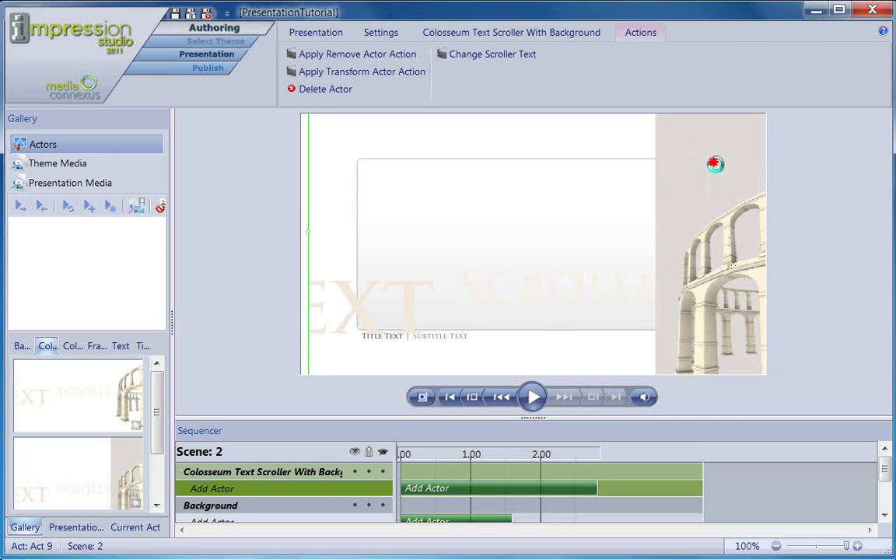
# Send the Colosseum text scroller to the very back of the scene and nudge the Logo Medallion toward the stage's upper-right corner
pyautogui.doubleClick(688, 175)
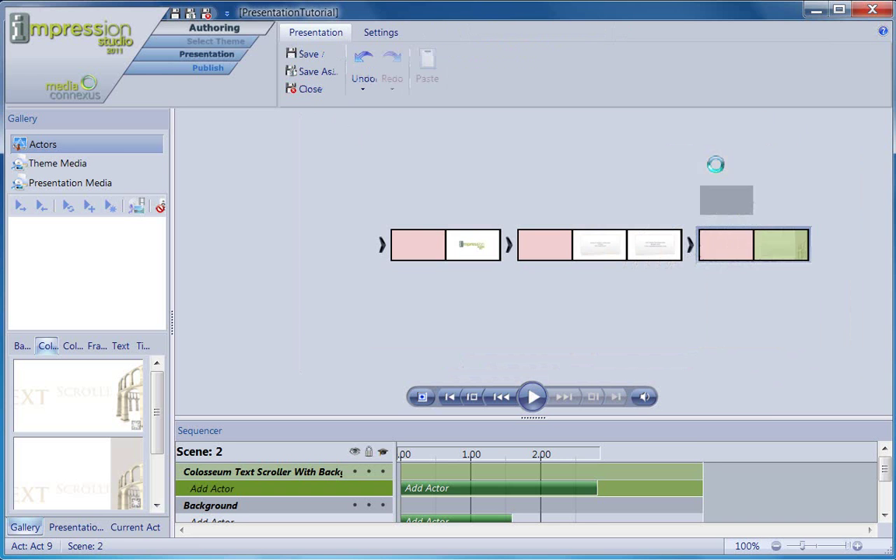
pyautogui.doubleClick(774, 257)
pyautogui.rightClick(731, 262)
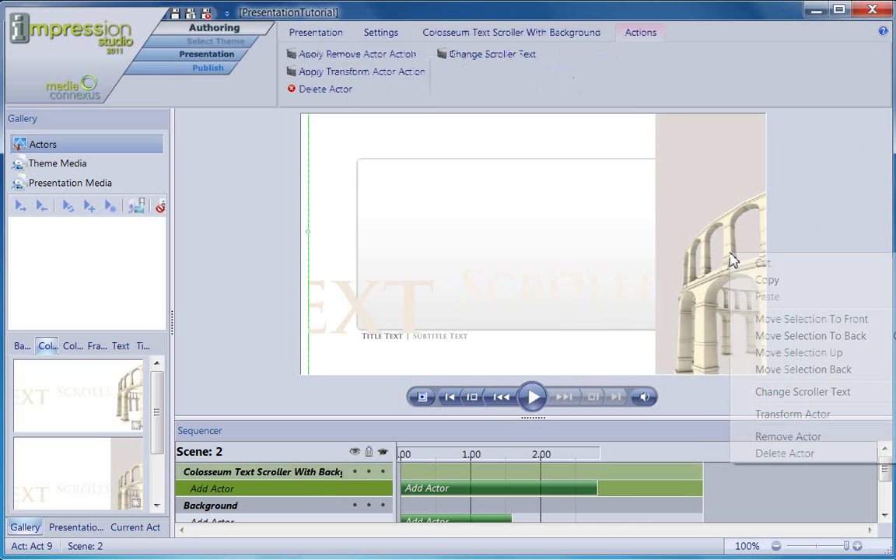
pyautogui.click(767, 335)
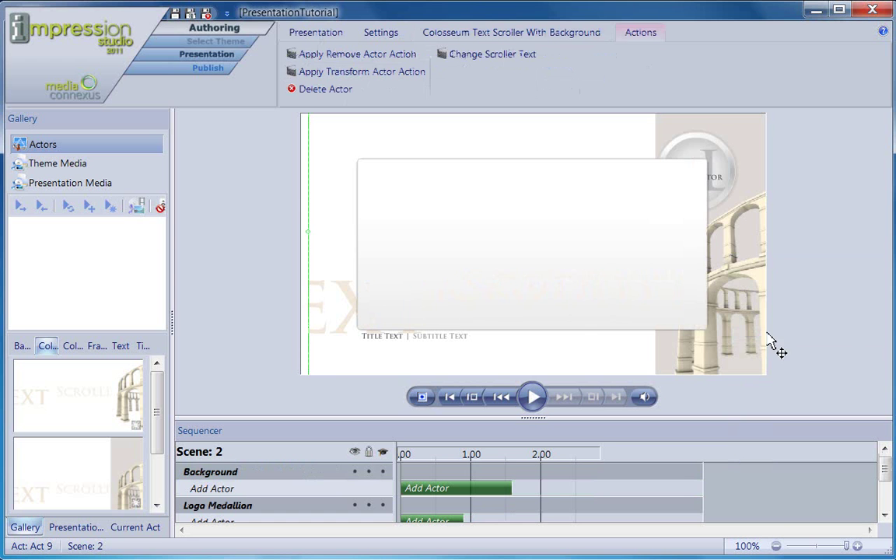
pyautogui.click(732, 193)
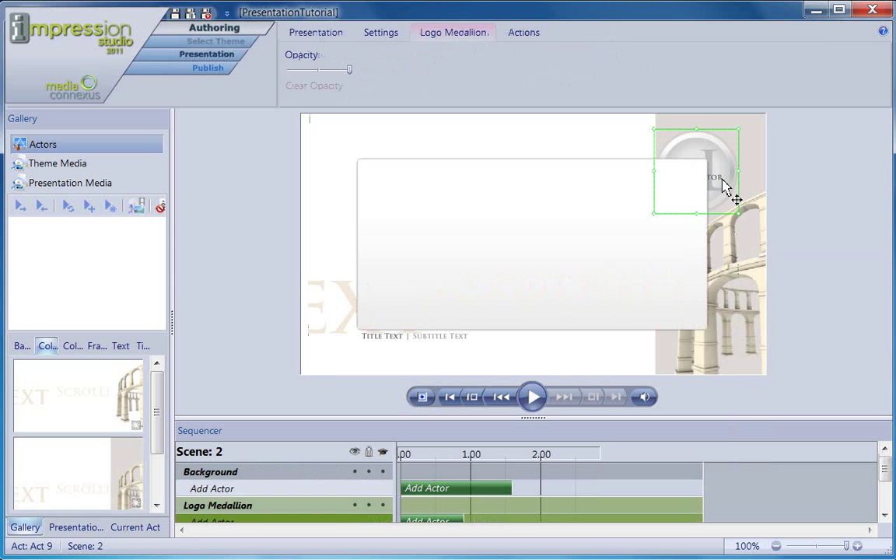
pyautogui.moveTo(723, 185); pyautogui.dragTo(735, 180)
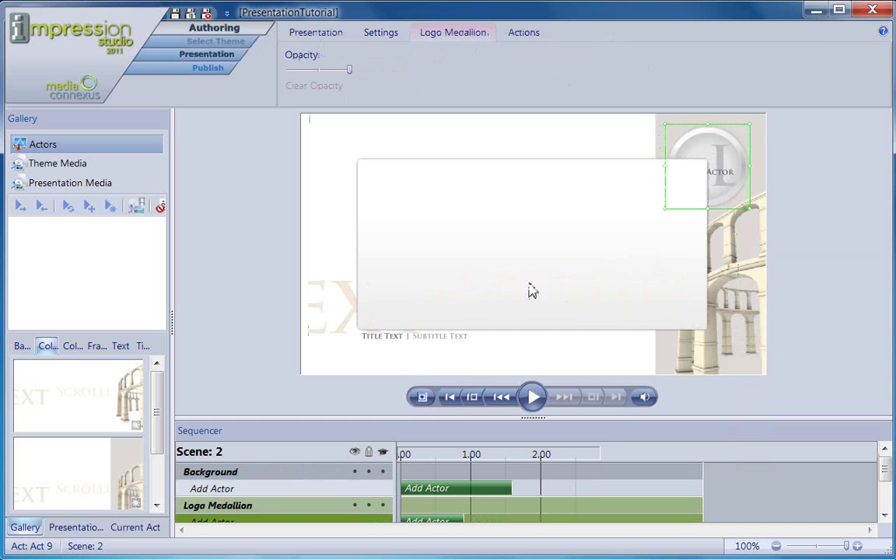
# Reorder the actors in the enlarged sequencer, placing Logo Medallion above Background and Laid Back Ambient at the bottom of the stack
pyautogui.moveTo(518, 417); pyautogui.dragTo(523, 340)
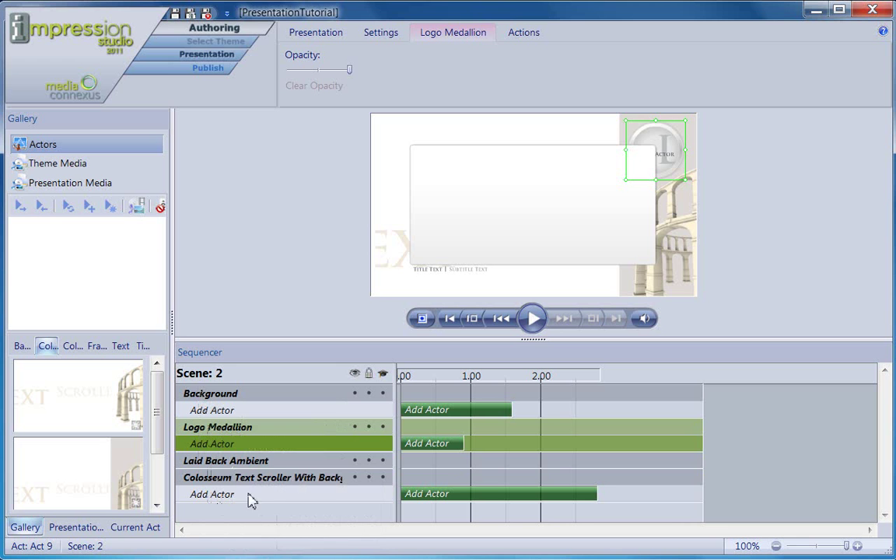
pyautogui.click(231, 428)
pyautogui.moveTo(231, 427); pyautogui.dragTo(236, 388)
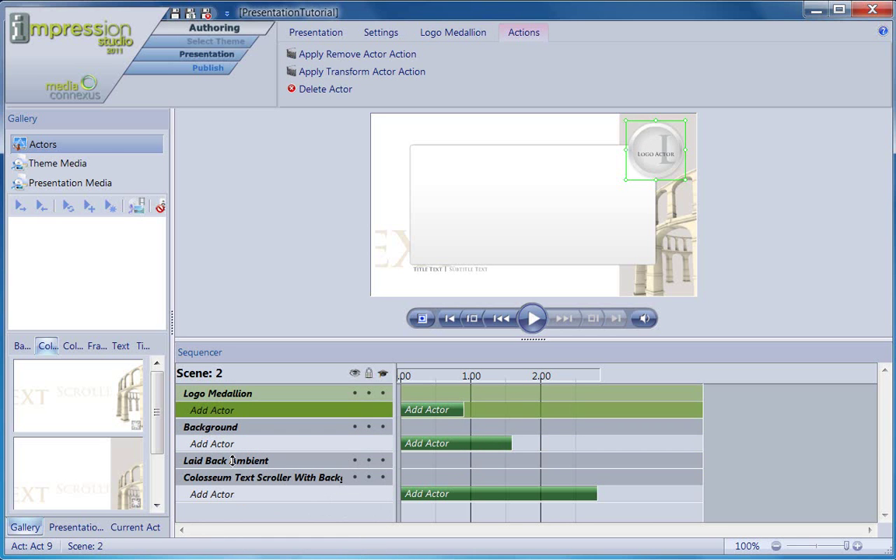
pyautogui.moveTo(231, 460); pyautogui.dragTo(232, 515)
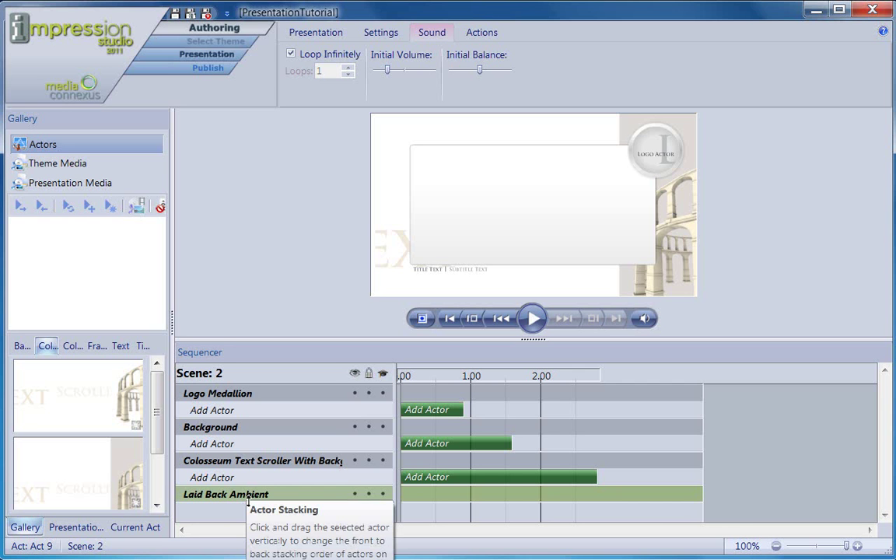
# Hide and show again the Logo Medallion, Background and Colosseum text scroller actors one by one
pyautogui.click(355, 395)
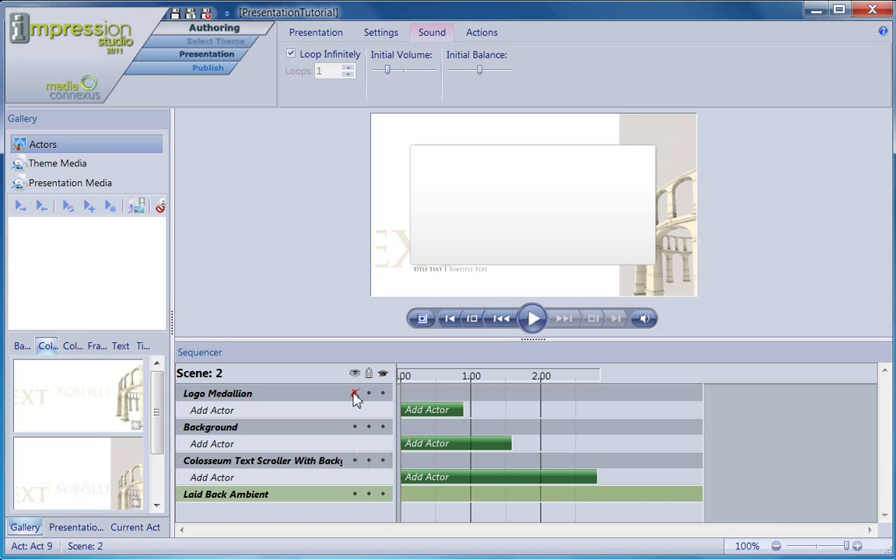
pyautogui.click(355, 395)
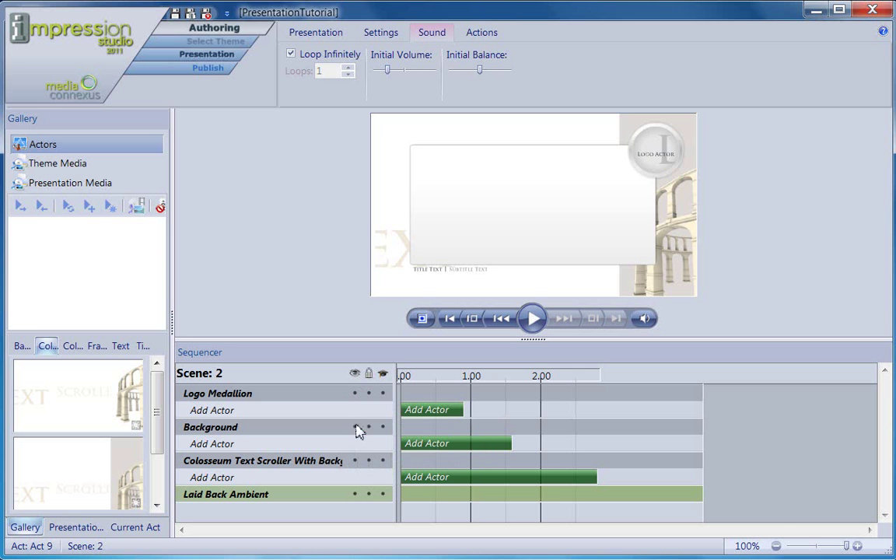
pyautogui.click(355, 427)
pyautogui.click(355, 428)
pyautogui.click(355, 460)
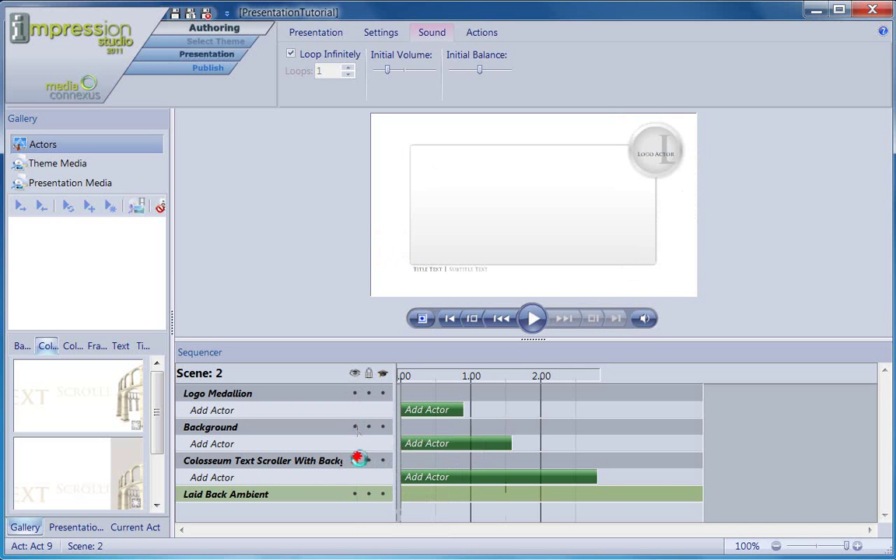
pyautogui.click(356, 460)
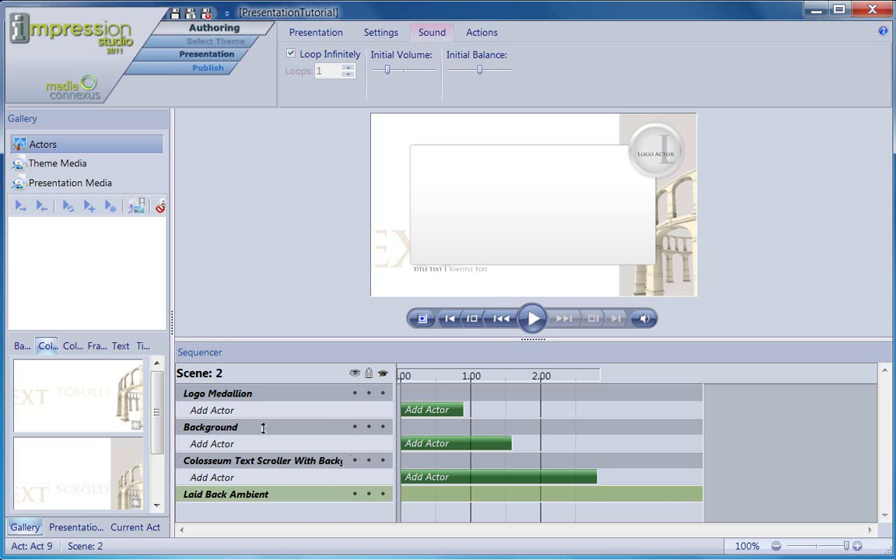
# Lock the Logo Medallion, try to move it on the stage, and unlock it
pyautogui.moveTo(246, 437); pyautogui.dragTo(241, 470)
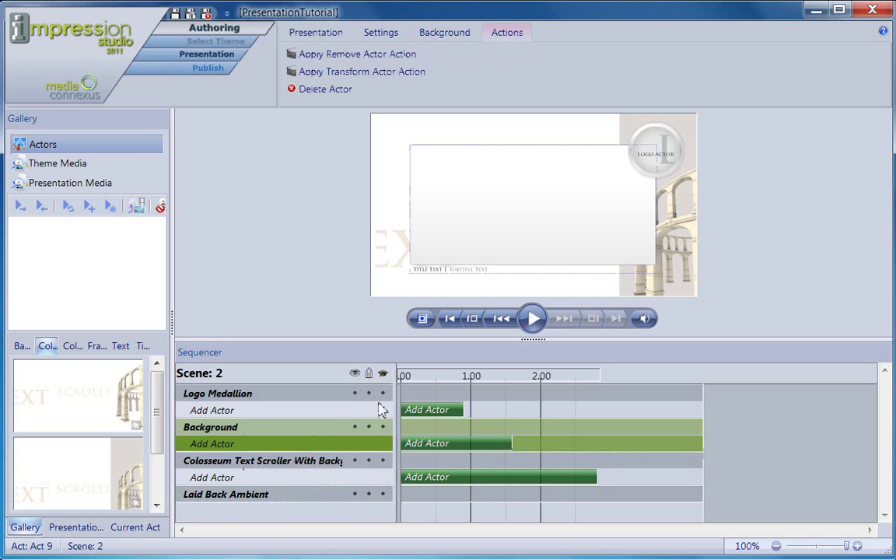
pyautogui.click(369, 394)
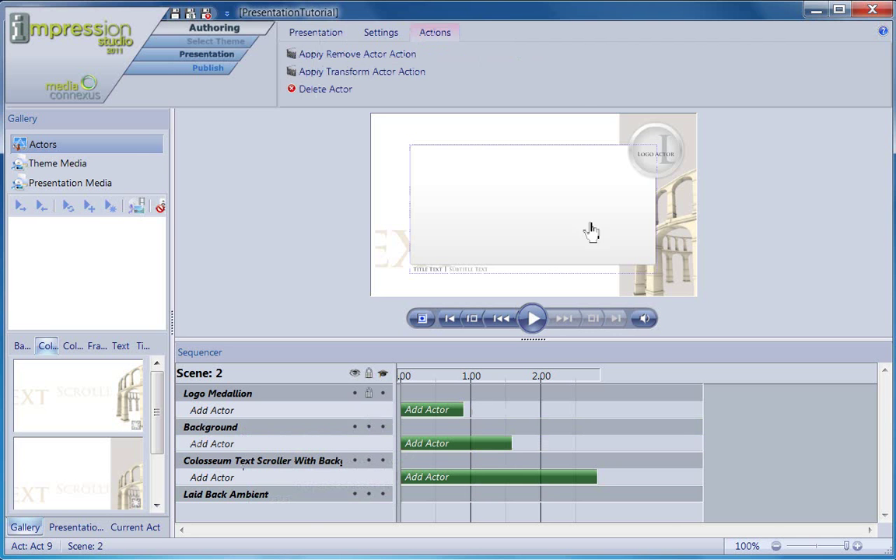
pyautogui.moveTo(666, 168); pyautogui.dragTo(646, 178)
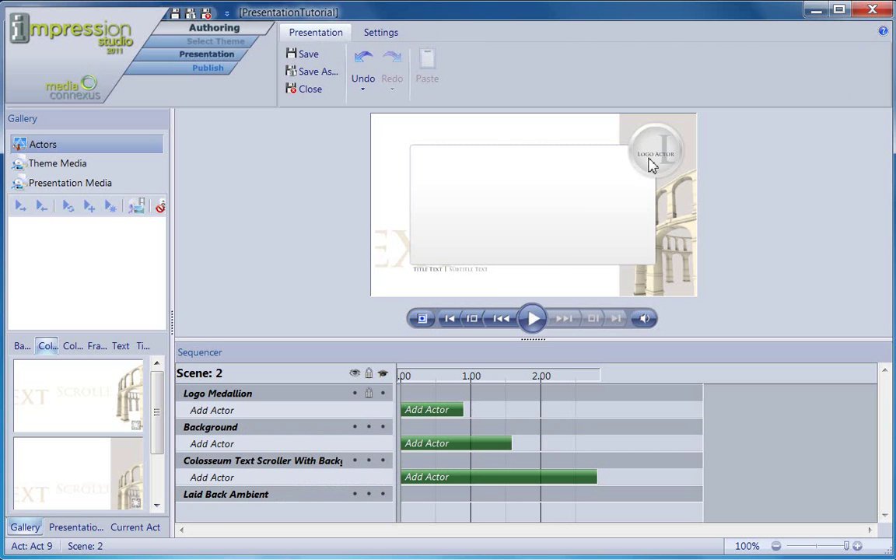
pyautogui.click(369, 393)
# Move the unlocked Logo Medallion slightly down and right on the stage and set it as a master layout actor
pyautogui.moveTo(661, 166)
pyautogui.mouseDown()
pyautogui.moveTo(650, 176)
pyautogui.moveTo(662, 168)
pyautogui.mouseUp()
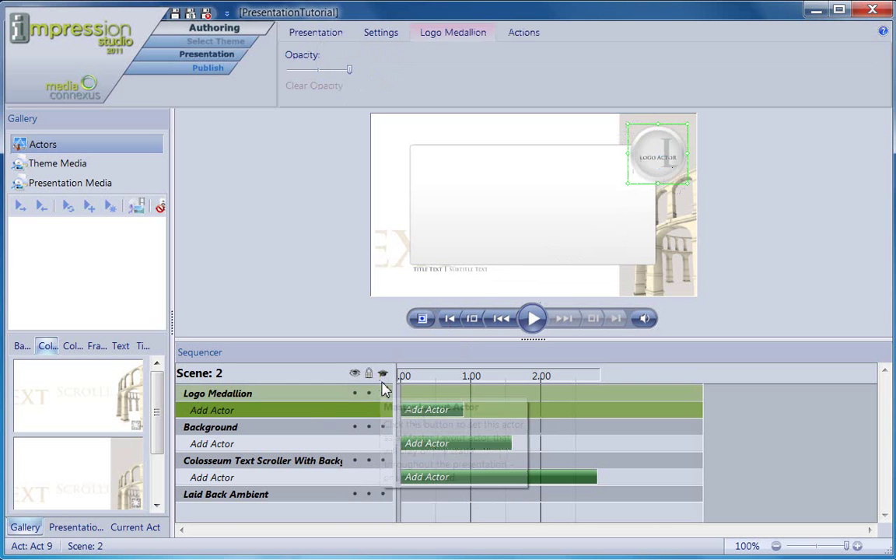
pyautogui.click(383, 393)
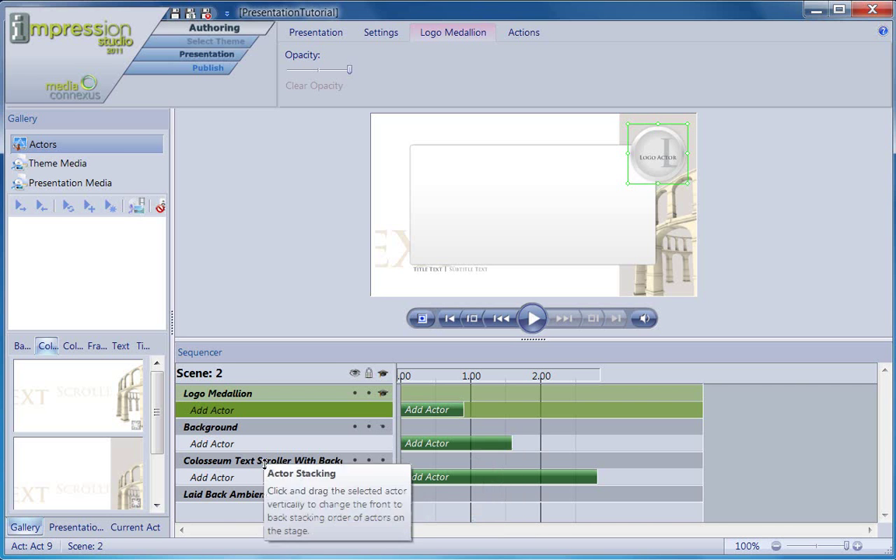
# Move the Colosseum text scroller above Background in the stacking order and turn off its Play Sound option
pyautogui.moveTo(292, 457); pyautogui.dragTo(253, 426)
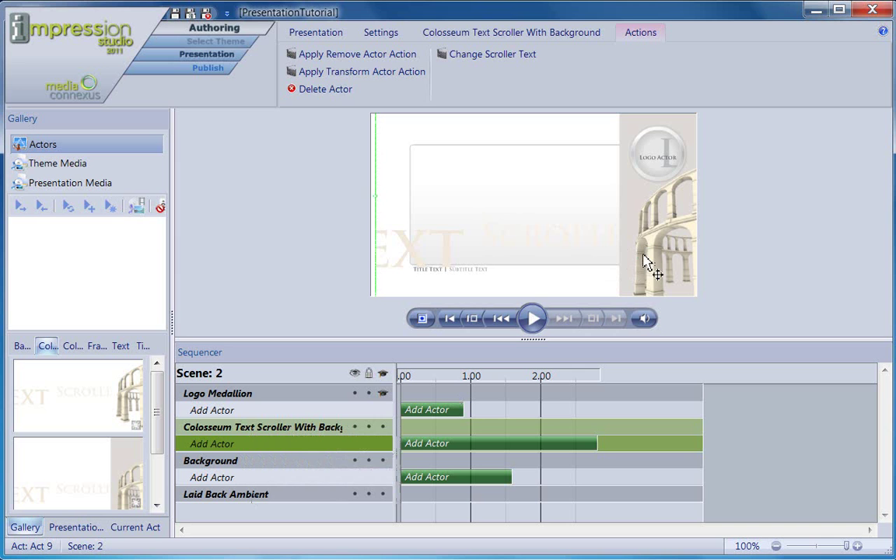
pyautogui.click(575, 32)
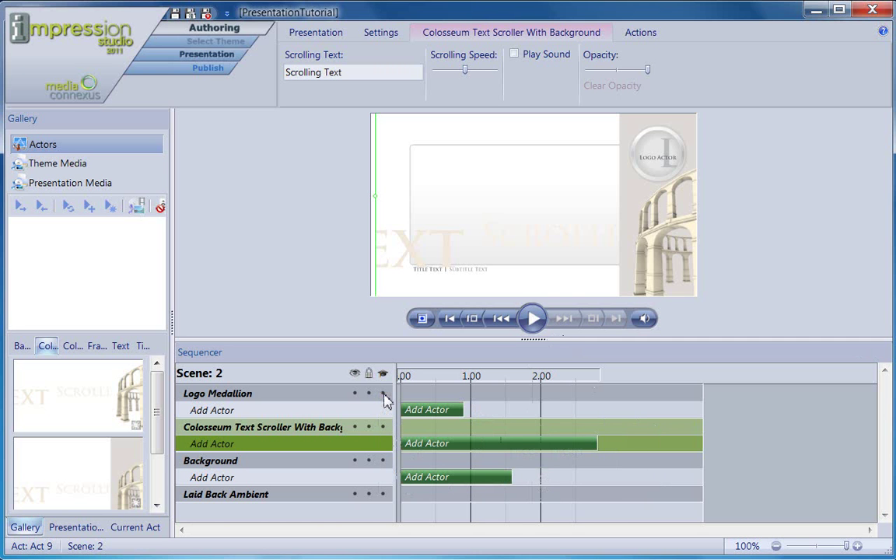
# Examine the property settings of the Logo Medallion and of the Colosseum text scroller
pyautogui.click(239, 401)
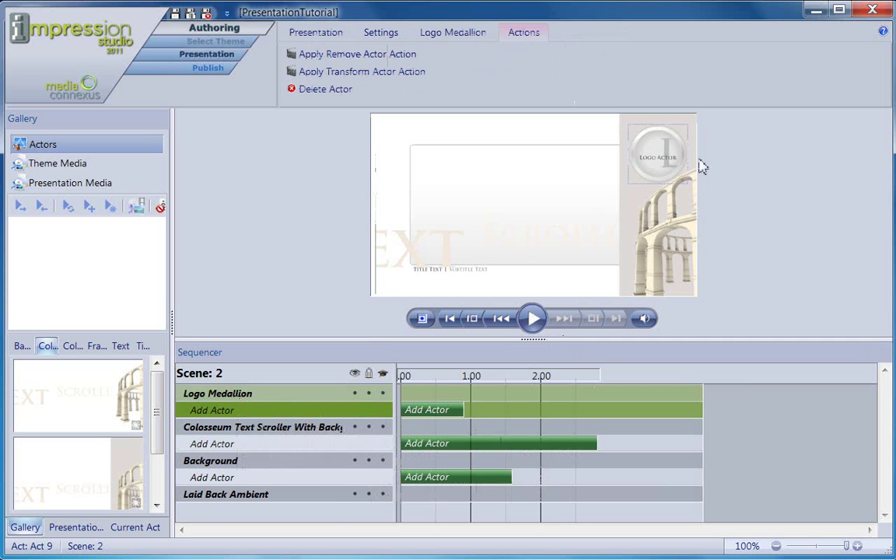
pyautogui.click(466, 40)
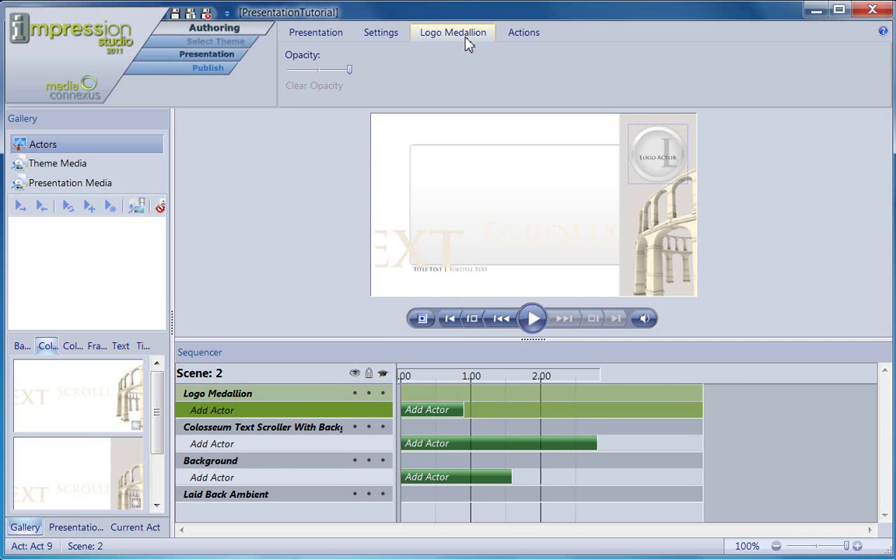
pyautogui.click(330, 428)
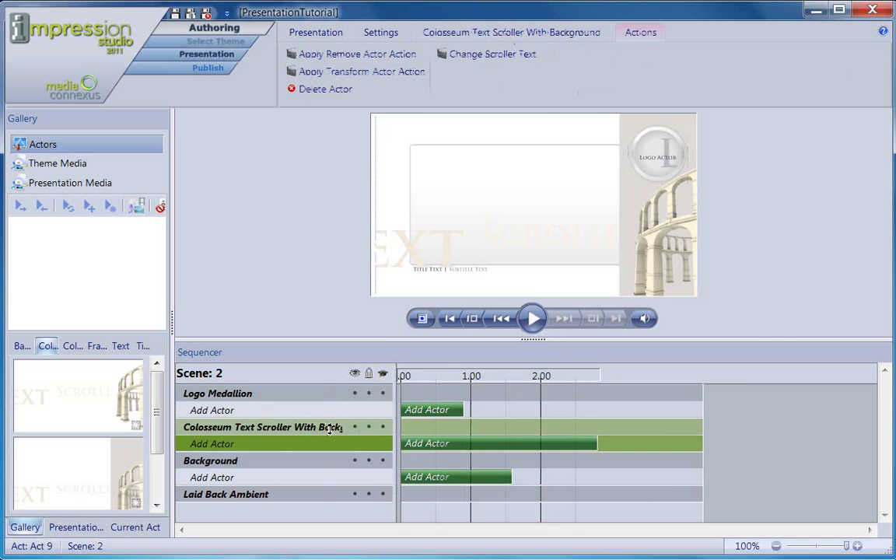
pyautogui.click(550, 39)
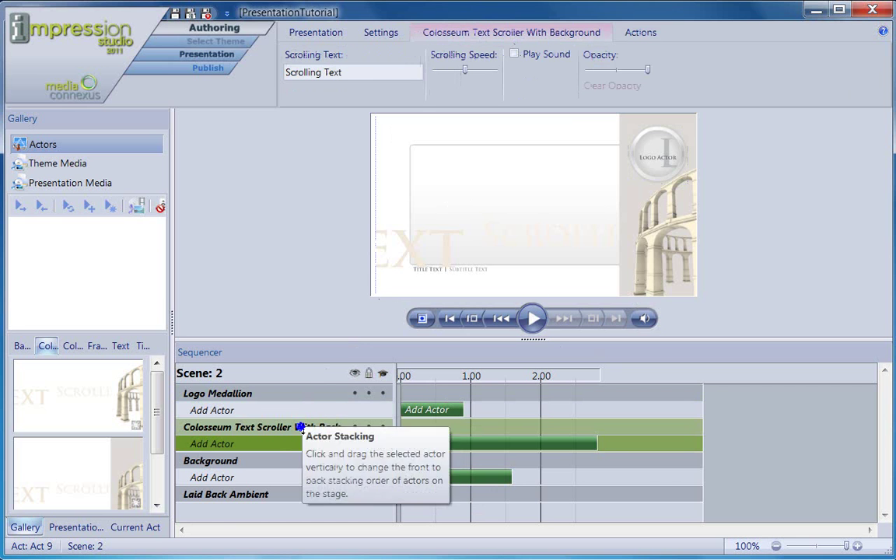
# Delete the Colosseum text scroller actor and the Background's Add Actor sequence action from scene 2
pyautogui.rightClick(303, 433)
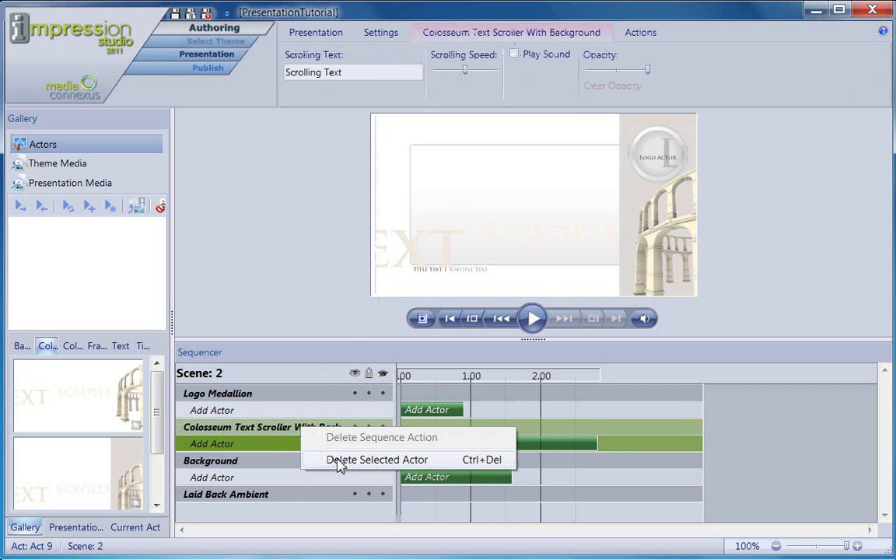
pyautogui.click(338, 460)
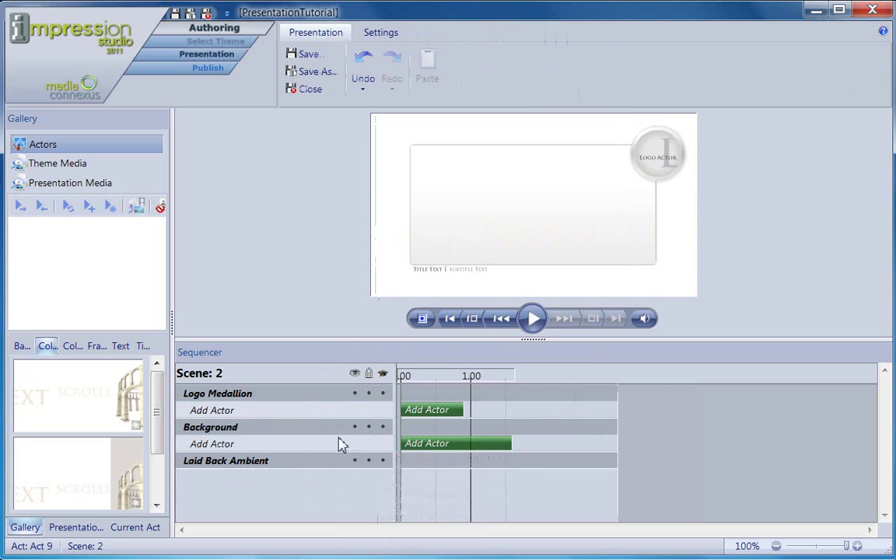
pyautogui.click(266, 445)
pyautogui.rightClick(268, 447)
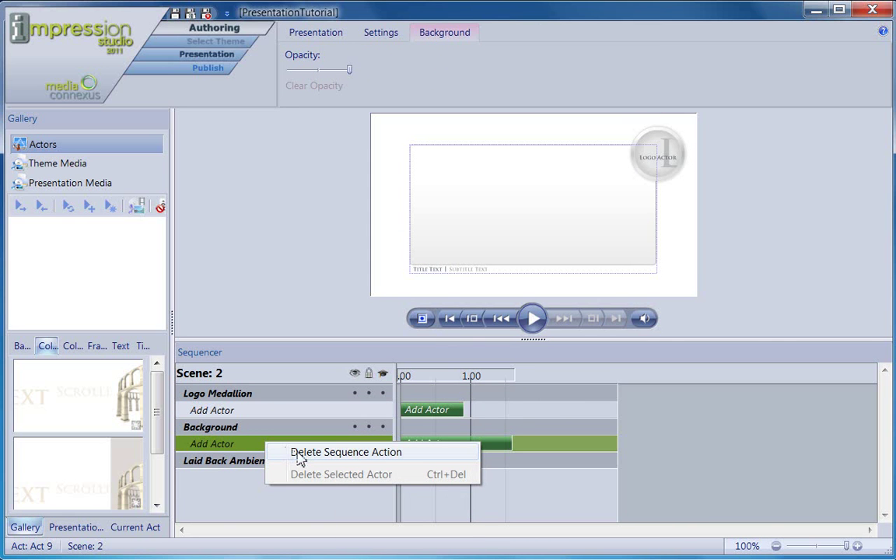
pyautogui.click(299, 452)
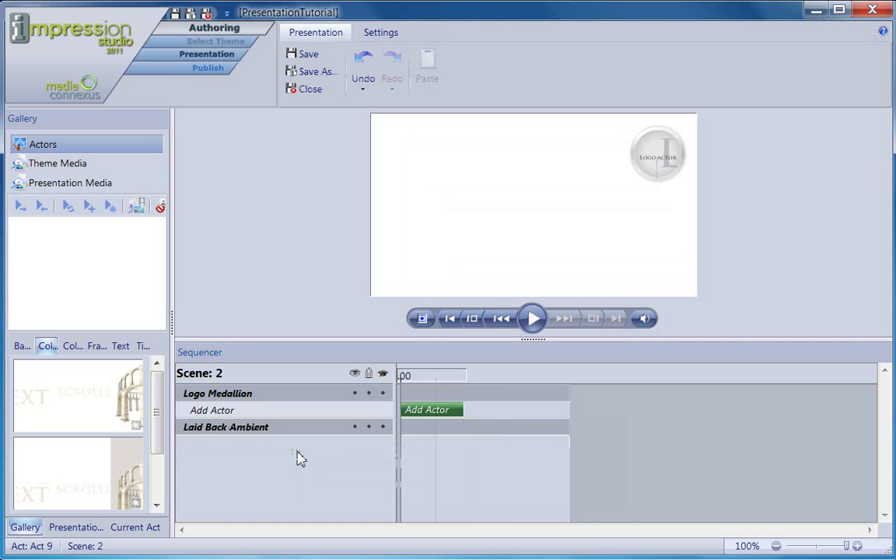
# Add the Background and the Colosseum text scroller with background to the stage, and bring the Logo Medallion to the front of the stacking order
pyautogui.click(23, 346)
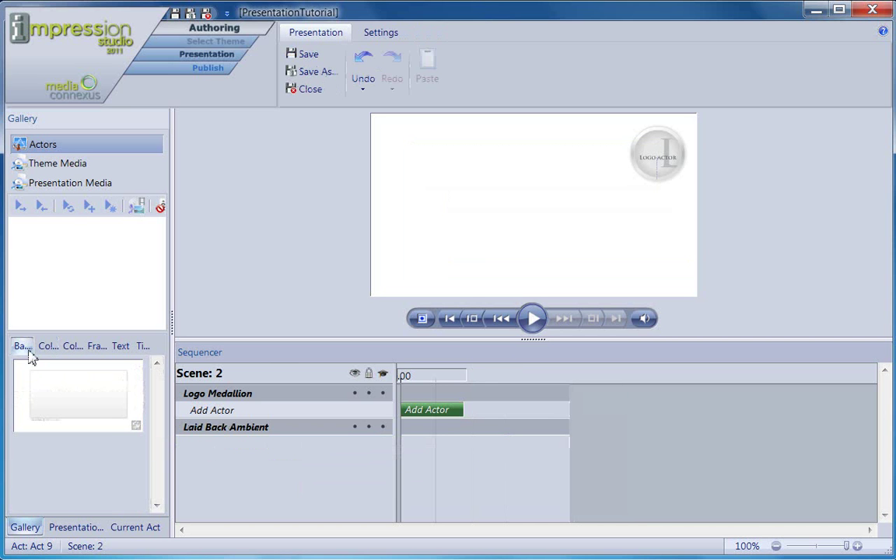
pyautogui.moveTo(53, 400); pyautogui.dragTo(542, 221)
pyautogui.click(47, 348)
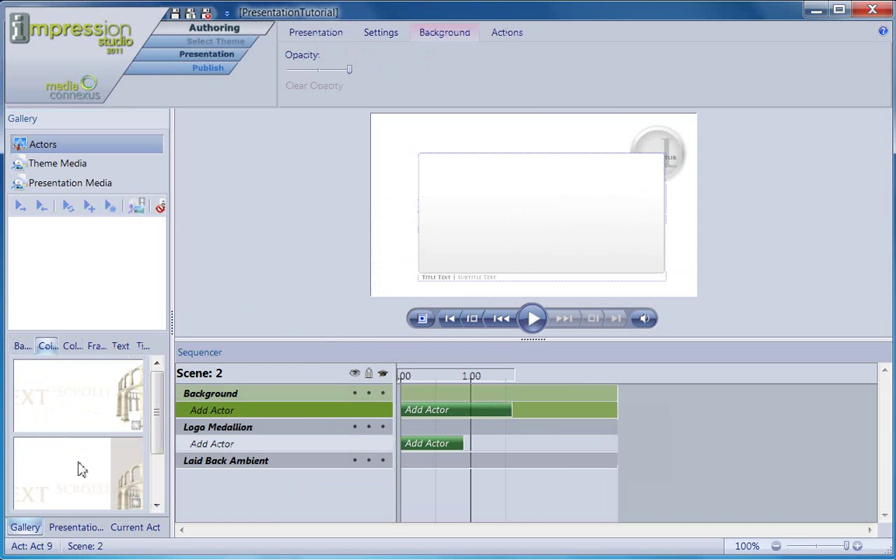
pyautogui.moveTo(80, 468); pyautogui.dragTo(542, 207)
pyautogui.moveTo(230, 463); pyautogui.dragTo(235, 385)
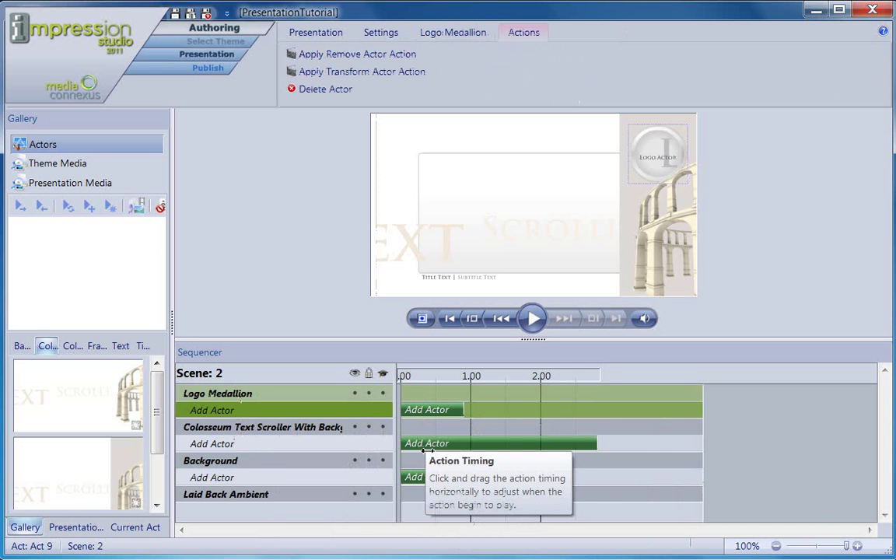
# Delay the Add Actor actions so the Colosseum text scroller starts at about 1.3 seconds and the Logo Medallion at about 4 seconds
pyautogui.moveTo(427, 448); pyautogui.dragTo(519, 445)
pyautogui.click(441, 409)
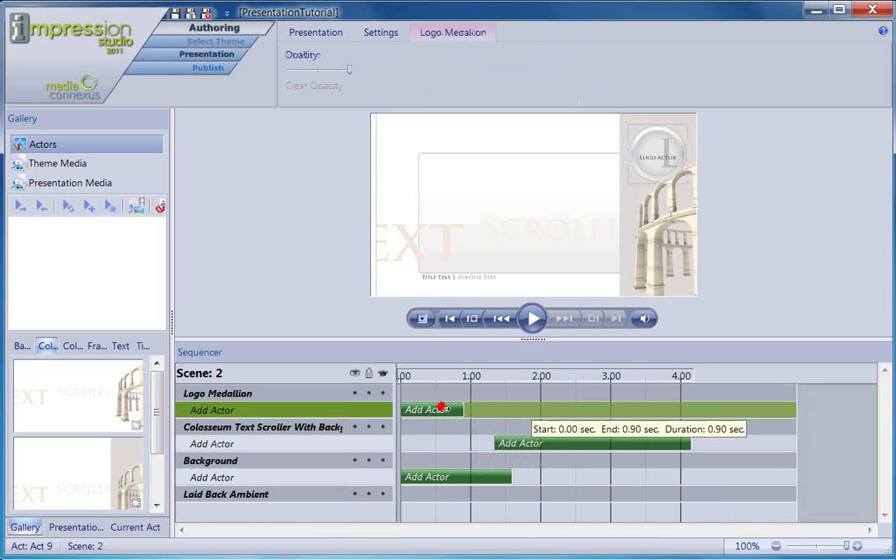
pyautogui.moveTo(441, 407); pyautogui.dragTo(716, 414)
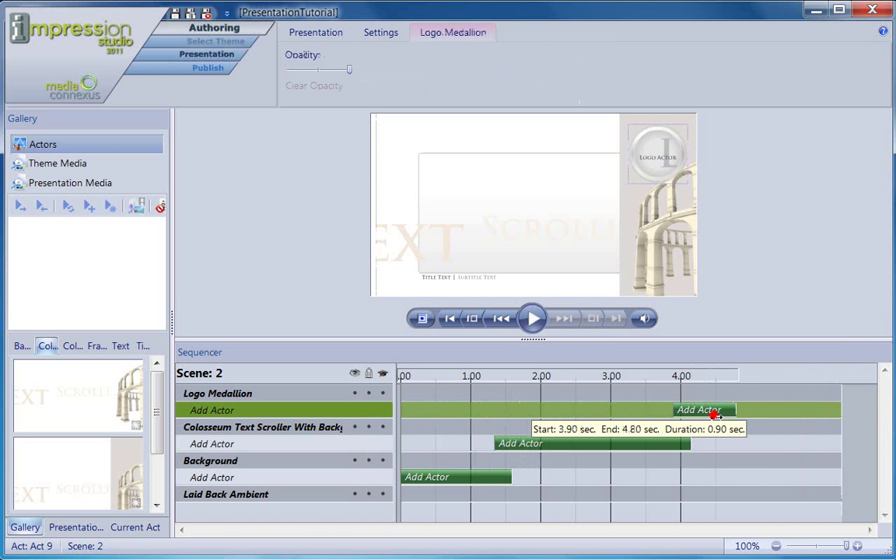
pyautogui.moveTo(715, 414)
pyautogui.mouseDown()
pyautogui.moveTo(694, 414)
pyautogui.moveTo(721, 416)
pyautogui.mouseUp()
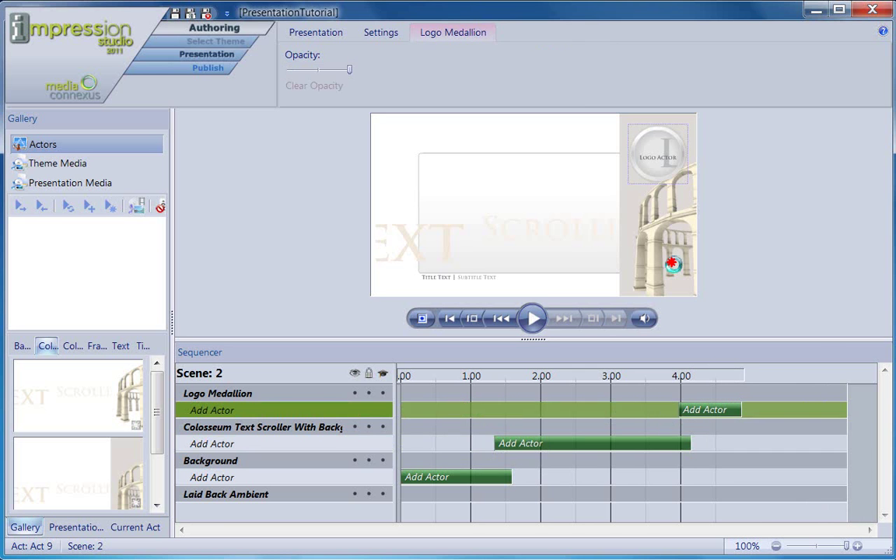
# Play scene 2 on the stage to check the actors' timing, and stop the playback
pyautogui.click(608, 240)
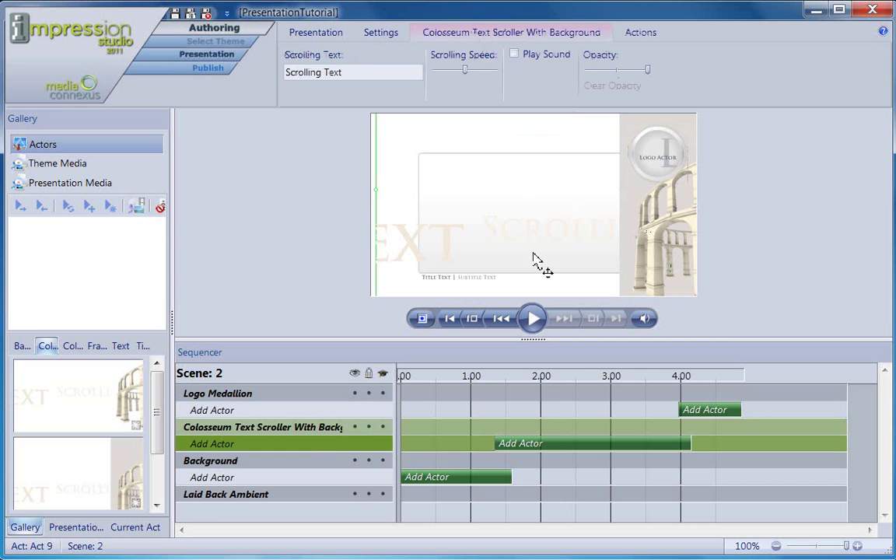
pyautogui.click(539, 325)
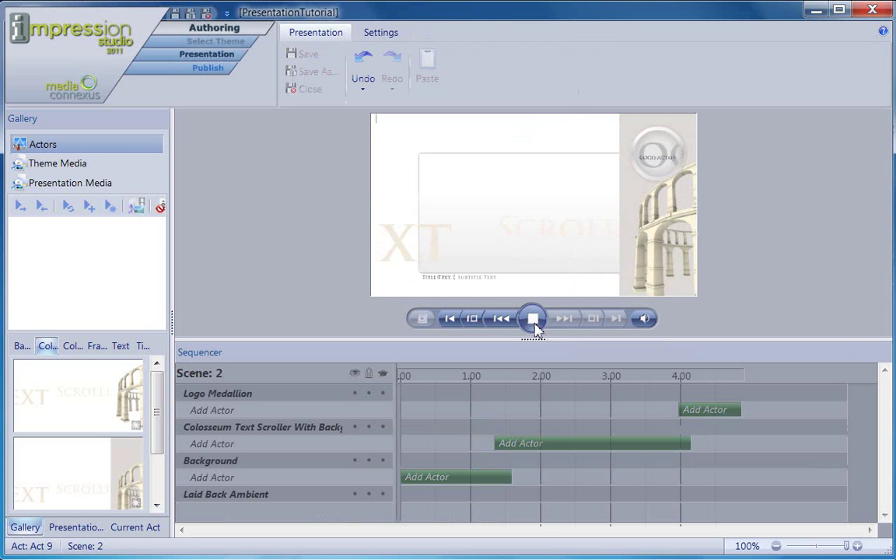
pyautogui.click(533, 319)
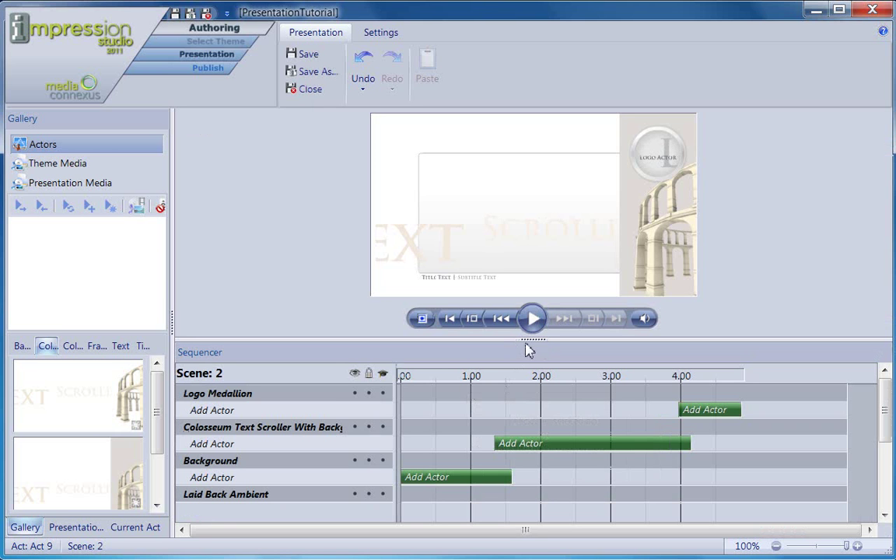
pyautogui.moveTo(527, 340); pyautogui.dragTo(529, 355)
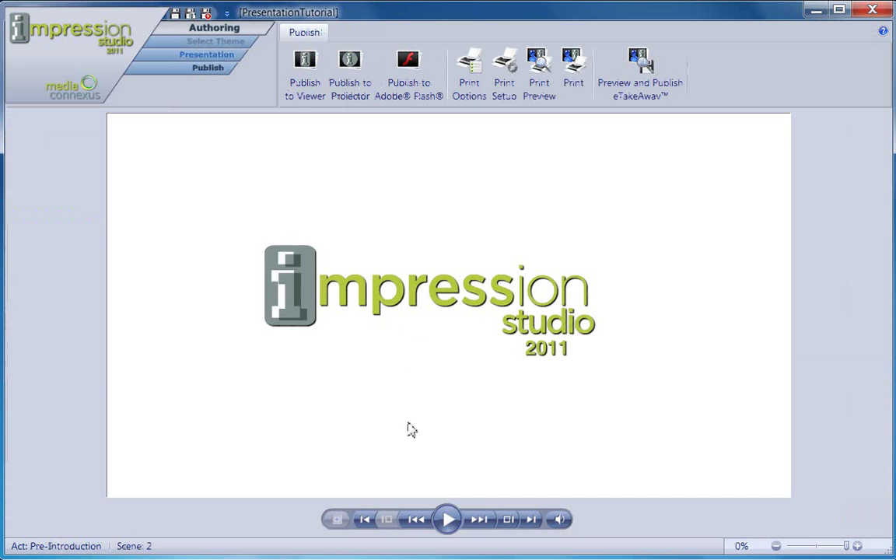
# Play the presentation in the Publish view from the Pre-Introduction act
pyautogui.click(437, 522)
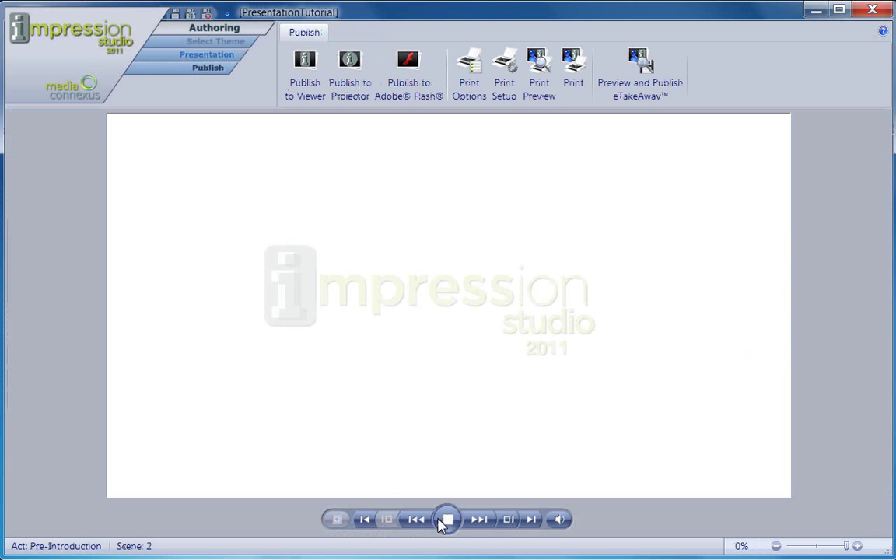